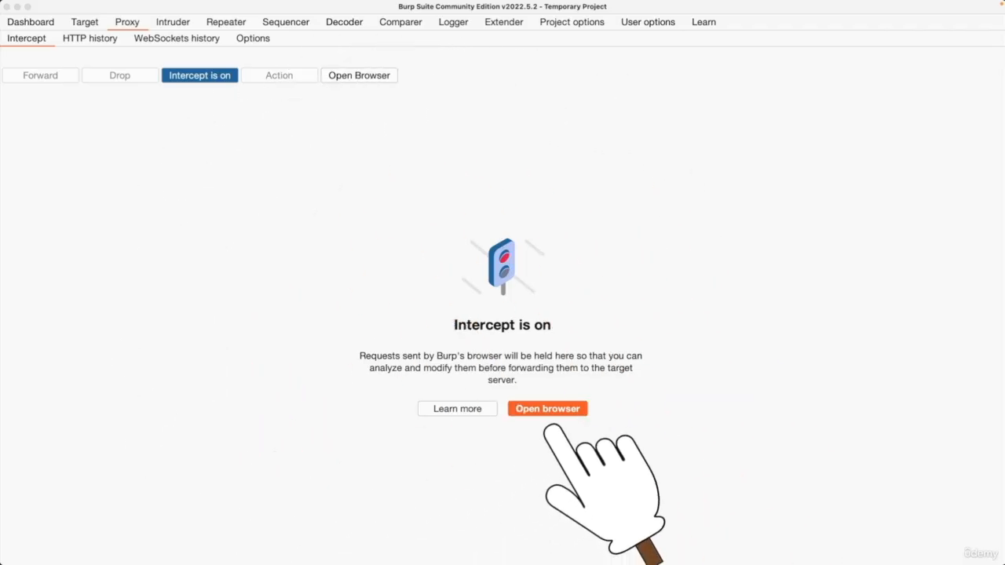
- Shrink the proxy window to half the screen, open Burp's built-in browser and load zsecurity.org with interception on
double_click(752, 10)
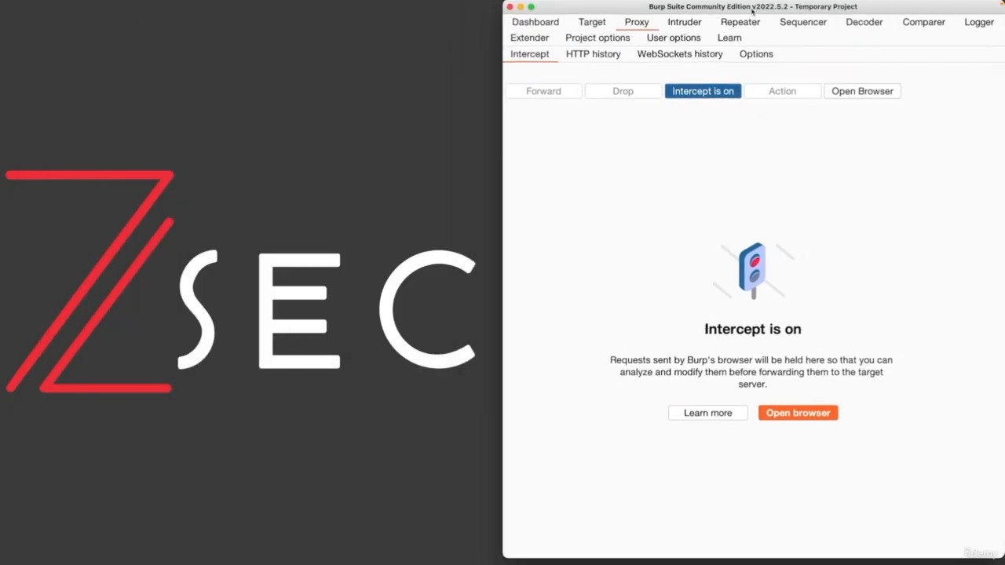
left_click(795, 416)
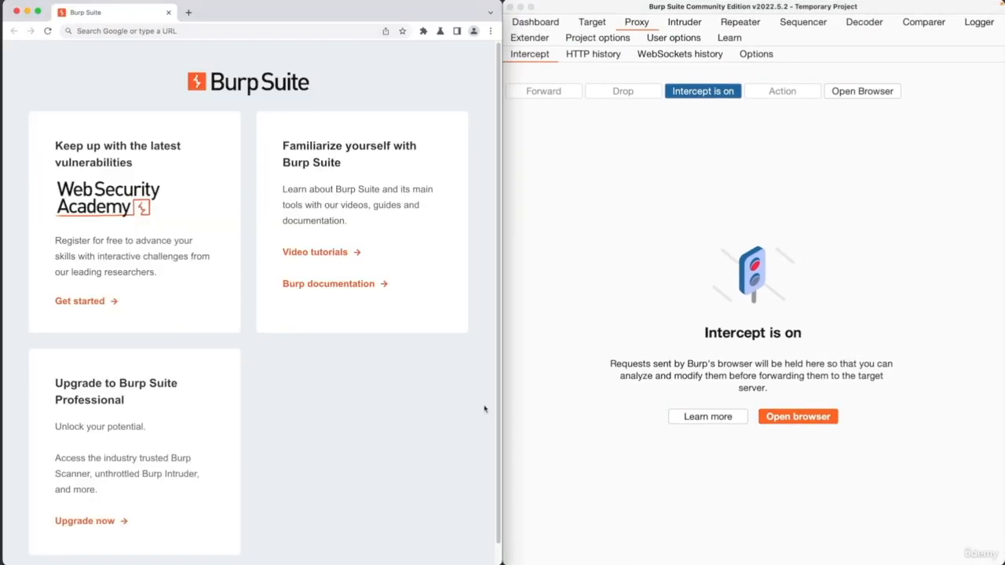
left_click(340, 29)
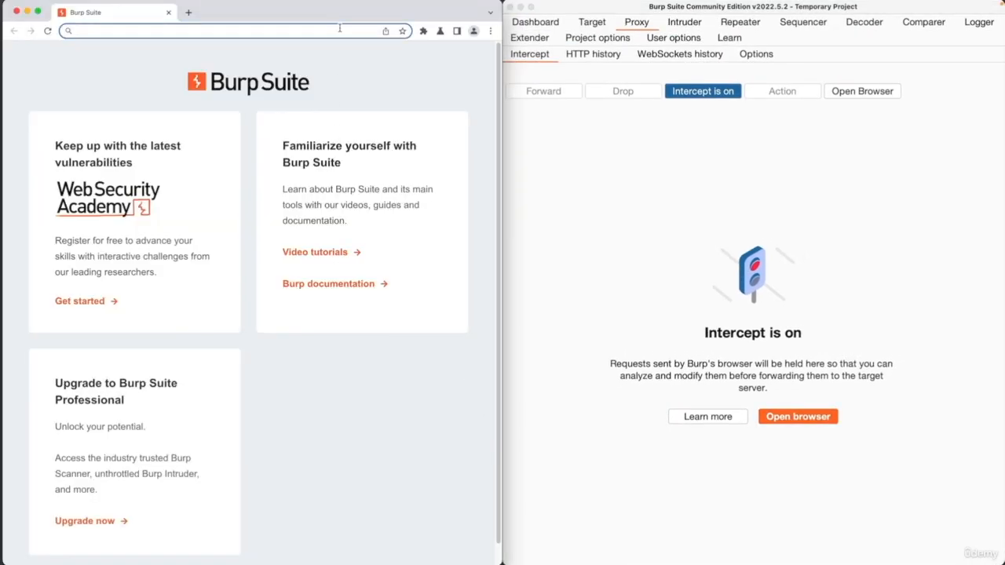
type("zsecuri")
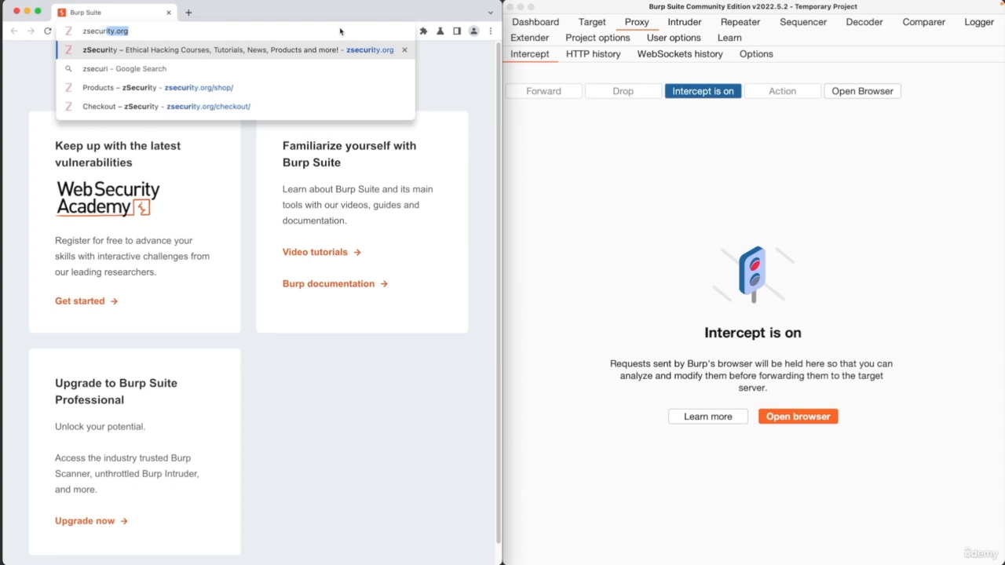
type("ty.org")
key("Return")
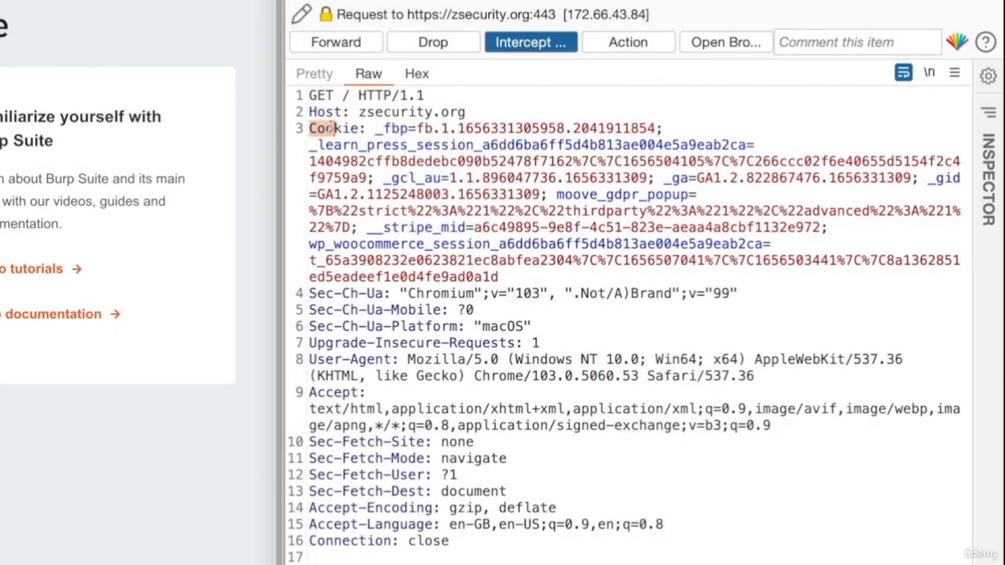
- Highlight the full Cookie header in the intercepted zsecurity.org request and widen the proxy window
left_click_drag(312, 128, 548, 277)
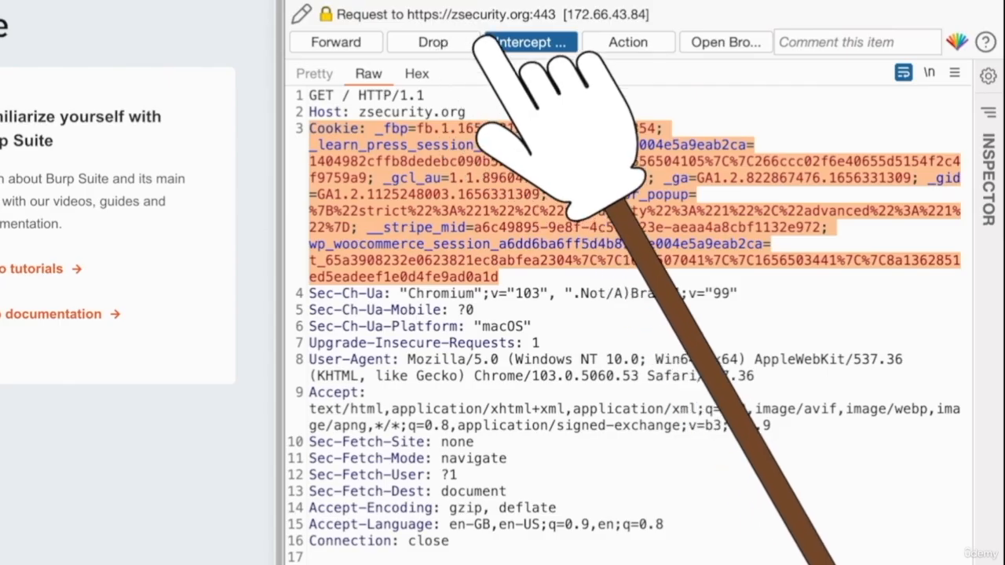
left_click_drag(282, 265, 157, 272)
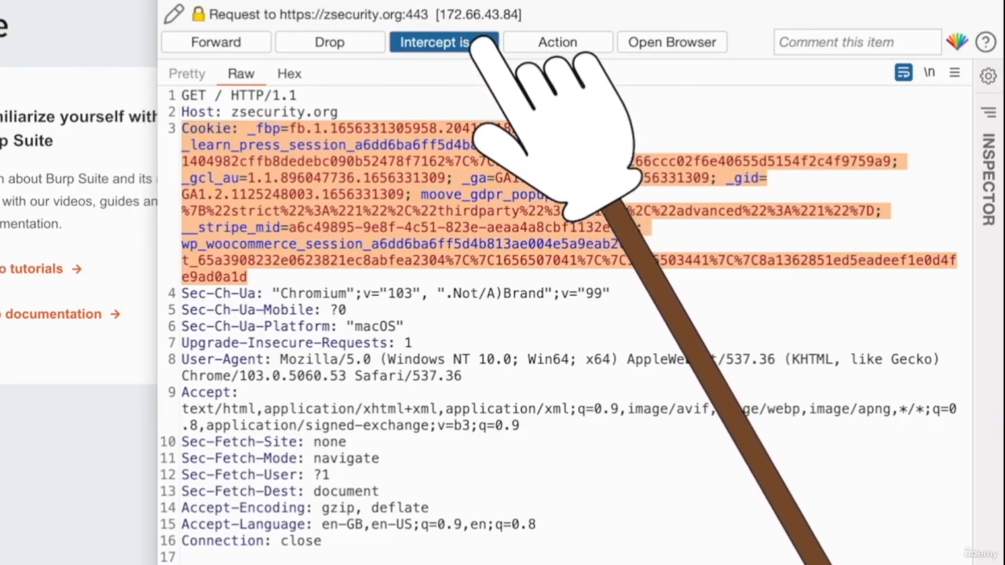
- Forward the held zsecurity.org requests and turn interception off
left_click(215, 42)
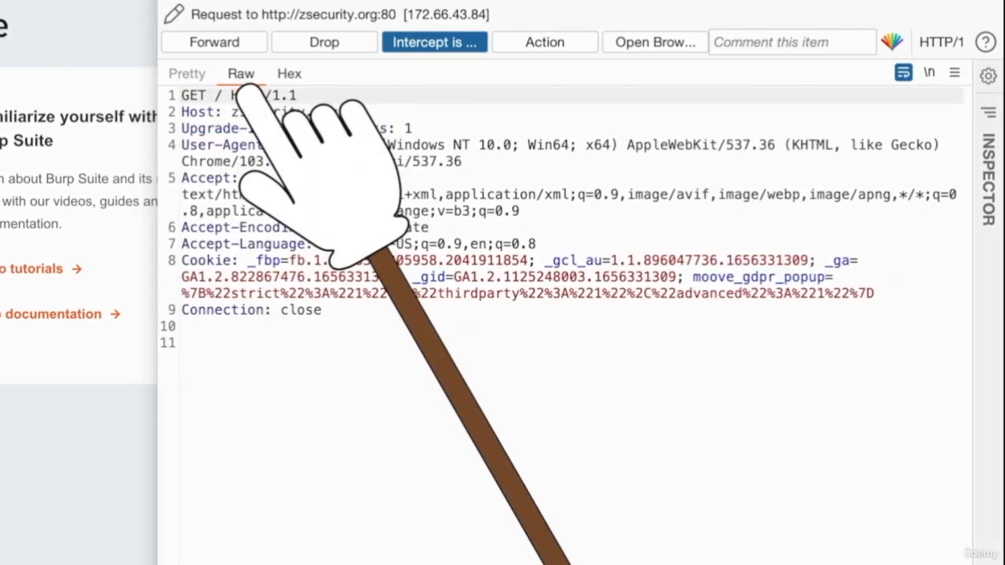
left_click(216, 43)
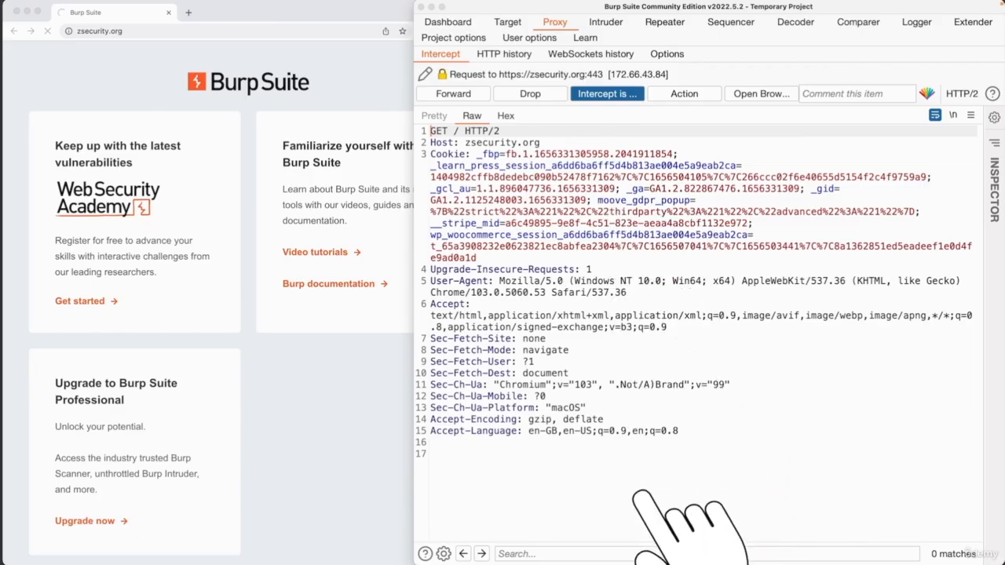
left_click(471, 95)
left_click(473, 98)
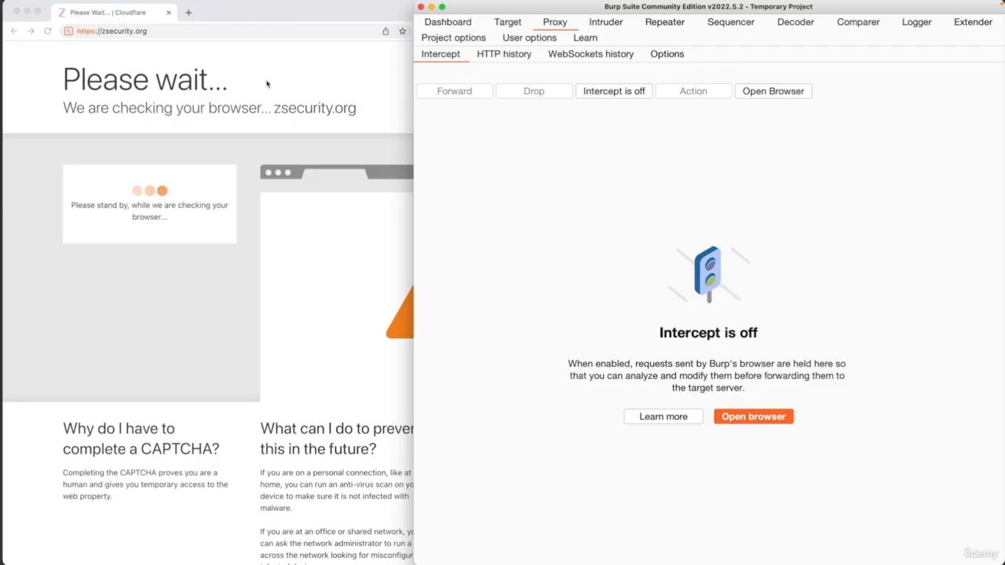
left_click(267, 84)
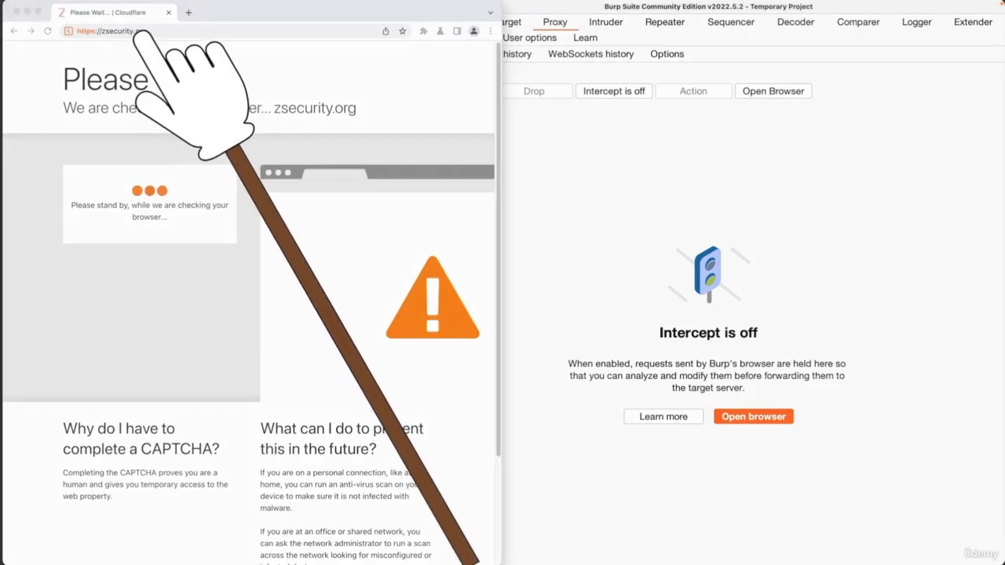
left_click(169, 32)
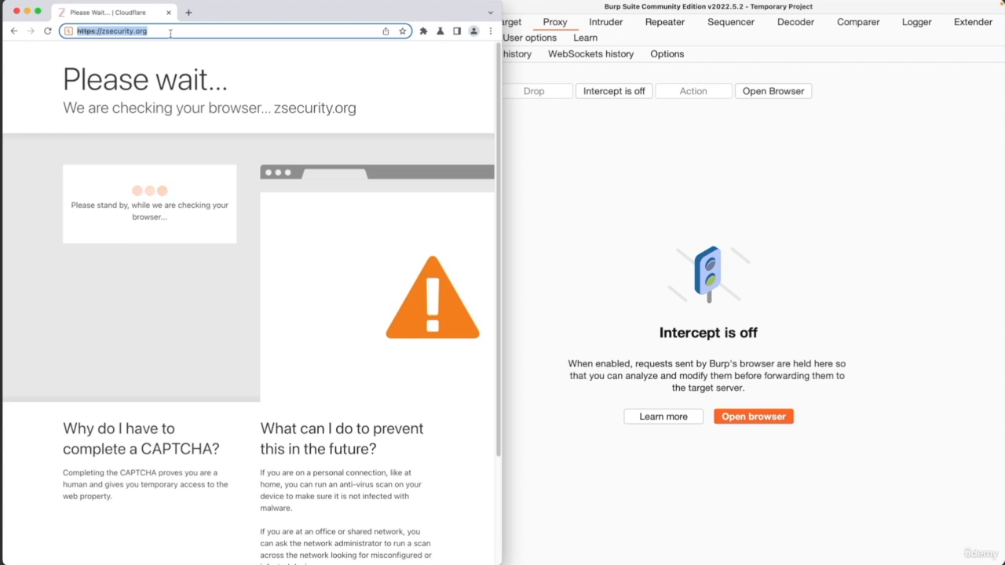
key("Return")
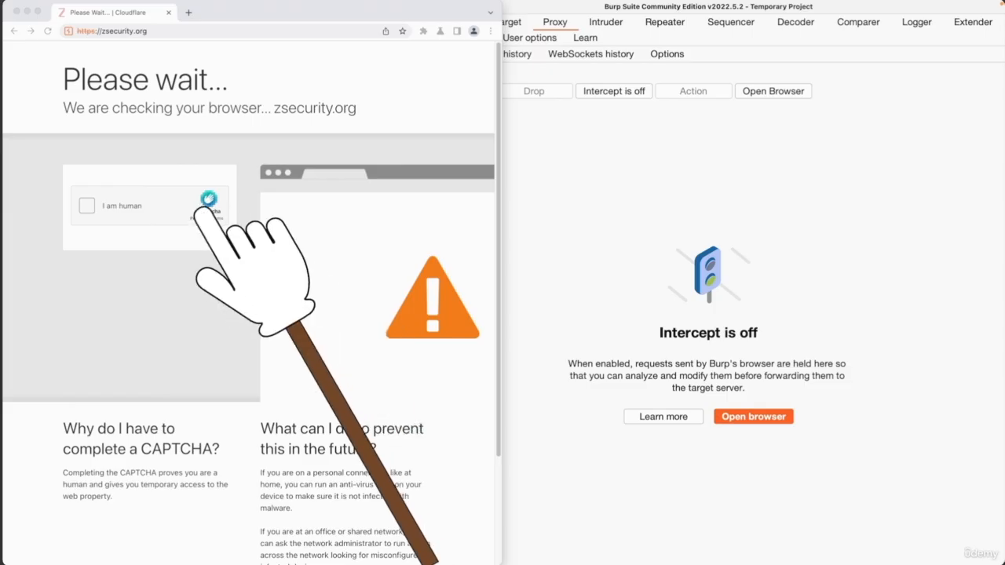
- Enable the proxy's Match and Replace rule that replaces the User-Agent request header with "Mozilla/5.0 (Linux; U; ..."
left_click(608, 165)
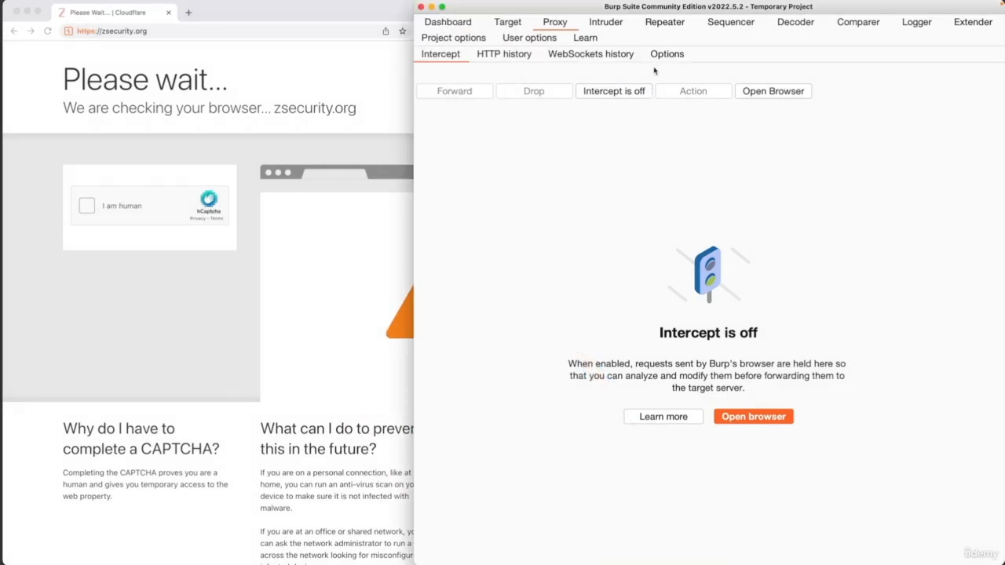
left_click(668, 54)
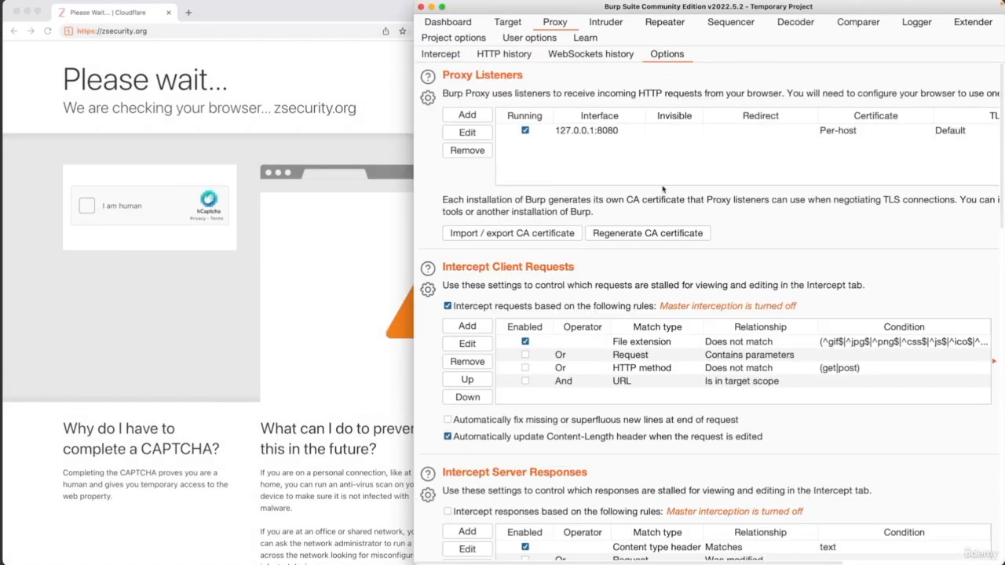
scroll(663, 189, "down", 15)
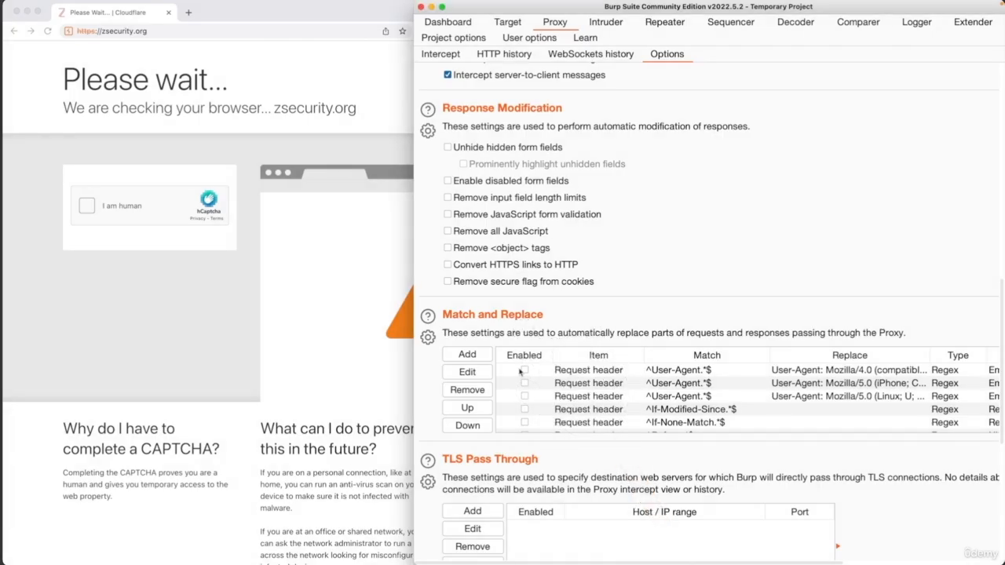
left_click(525, 397)
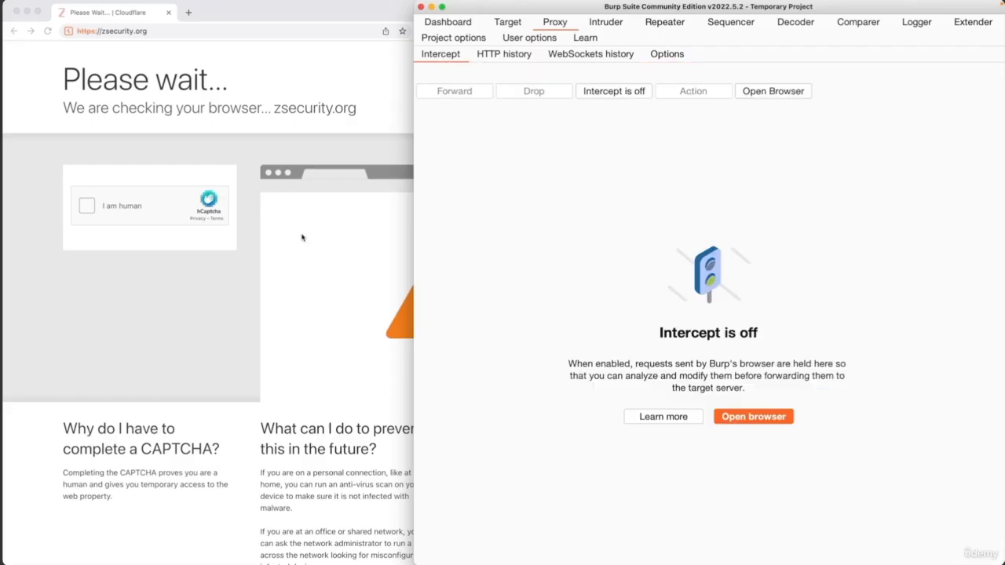
- Reload zsecurity.org in the browser and find the page links under Latest Posts
left_click(165, 380)
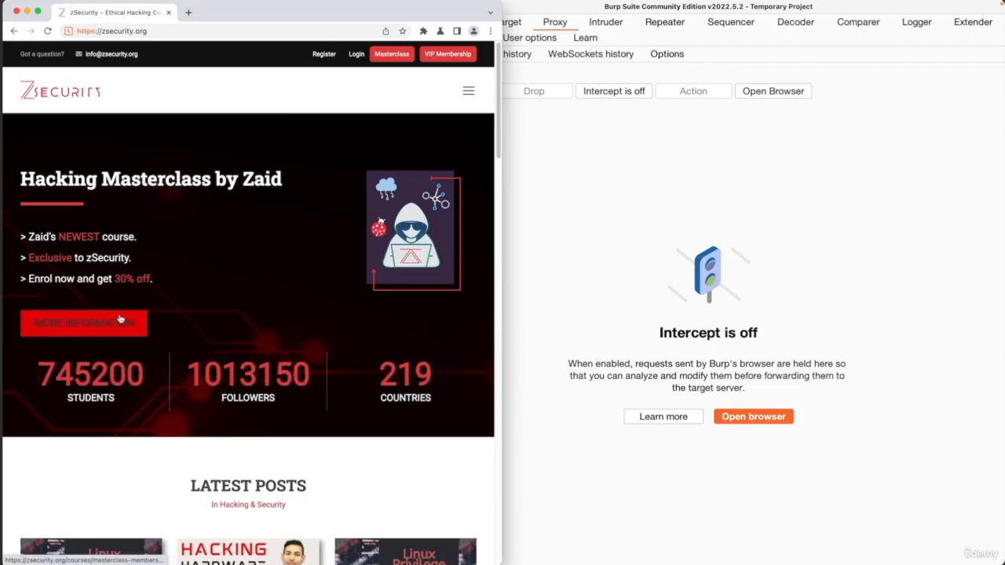
scroll(123, 345, "down", 3)
scroll(122, 346, "down", 8)
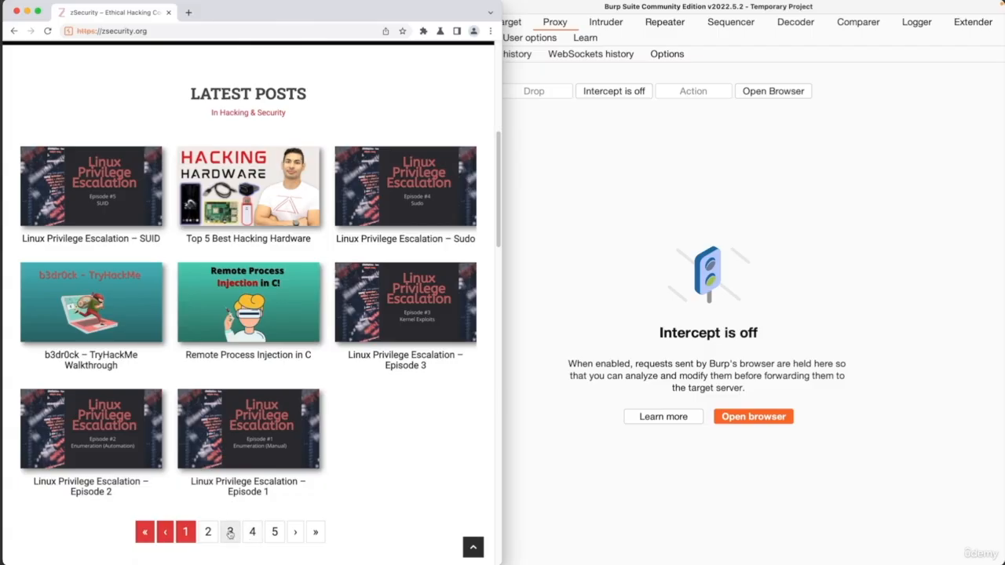
- Turn interception back on and capture the request for page 3 of the Latest Posts section
left_click(757, 158)
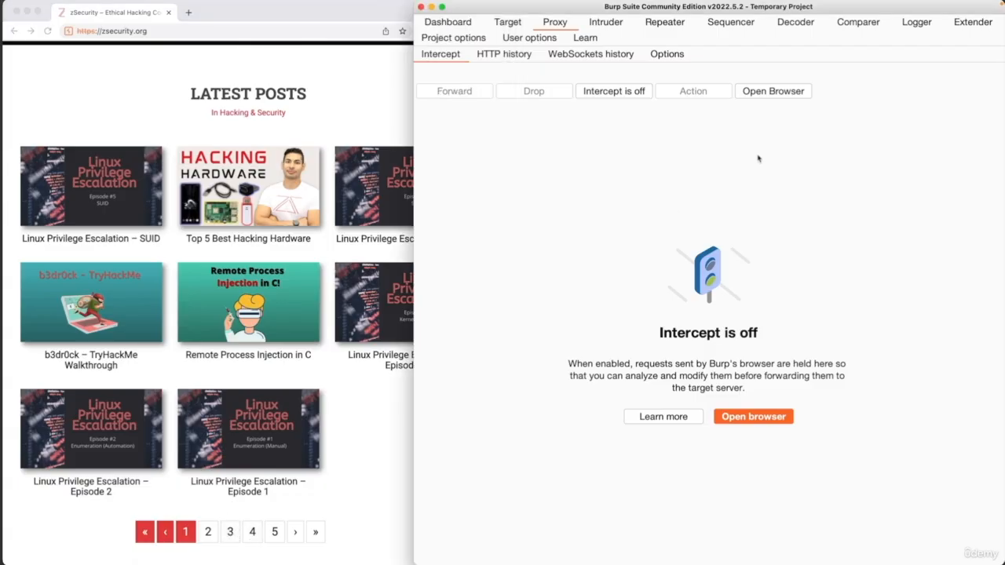
left_click(643, 93)
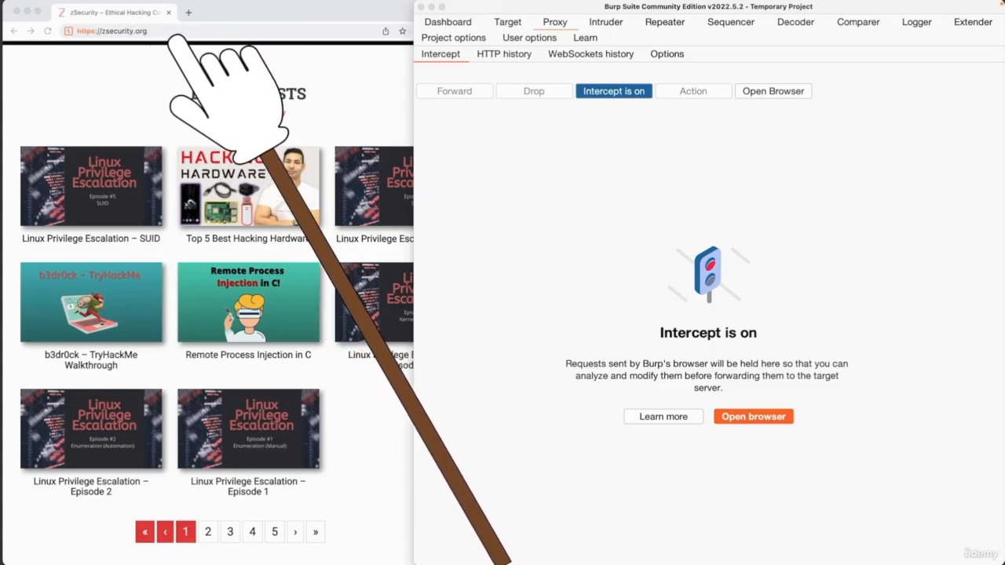
left_click(229, 534)
left_click(652, 168)
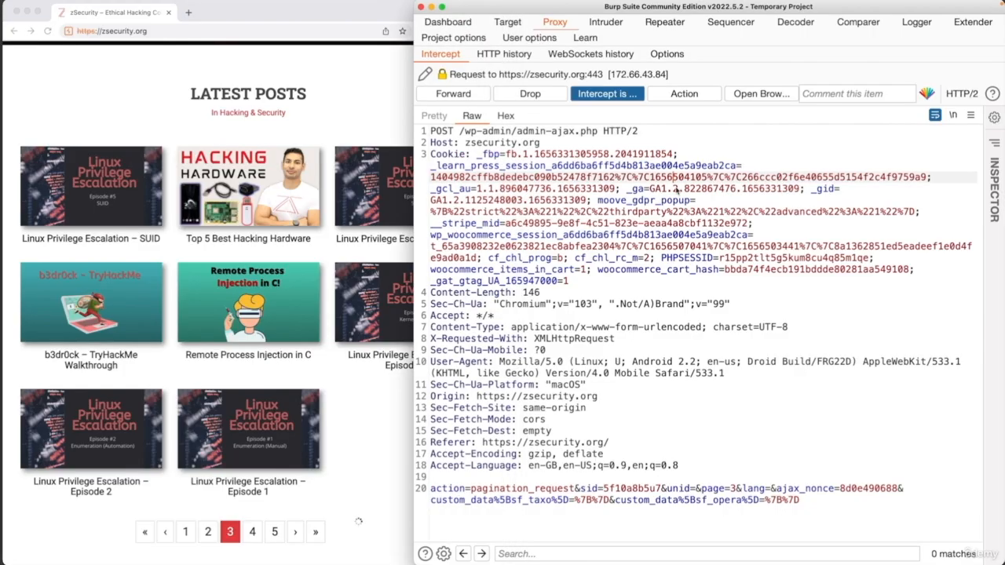
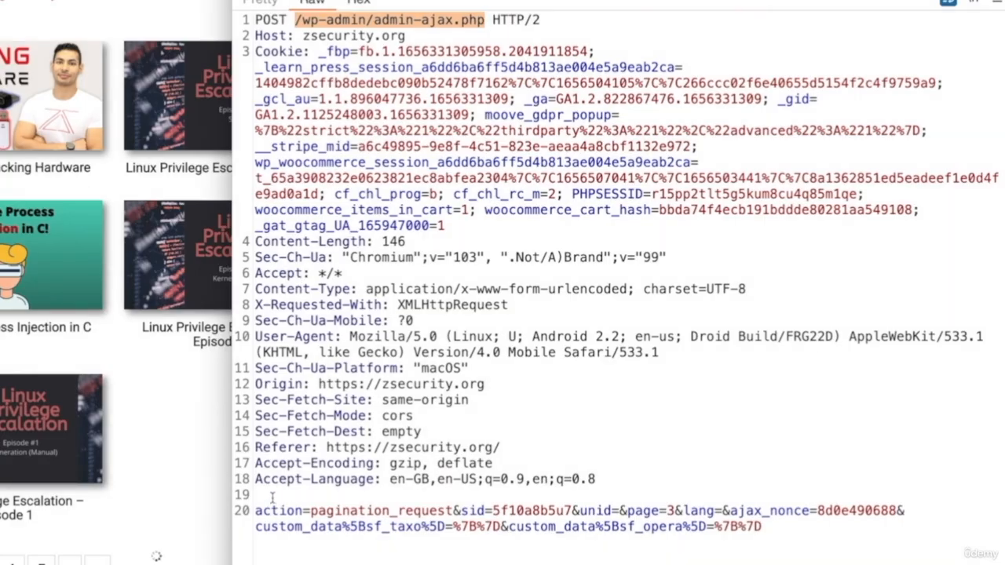
- Examine the body parameters of the captured /wp-admin/admin-ajax.php POST request, focusing on the action and page values
left_click_drag(271, 497, 788, 553)
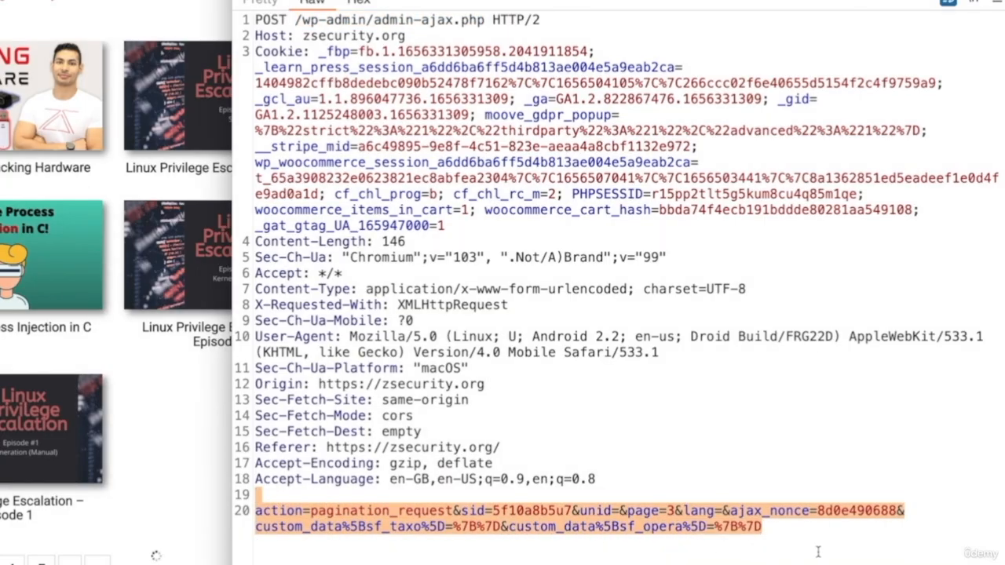
left_click(818, 552)
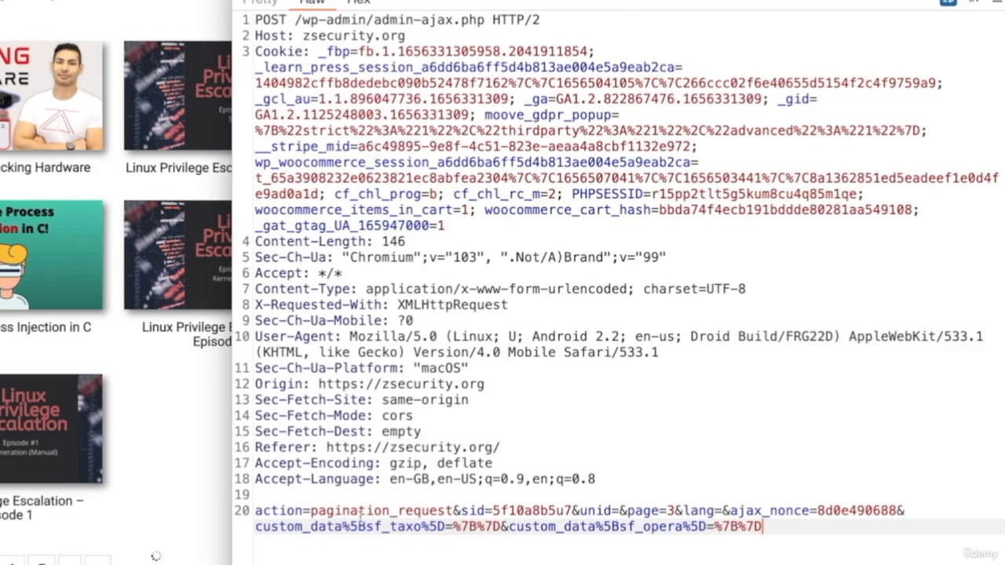
double_click(314, 512)
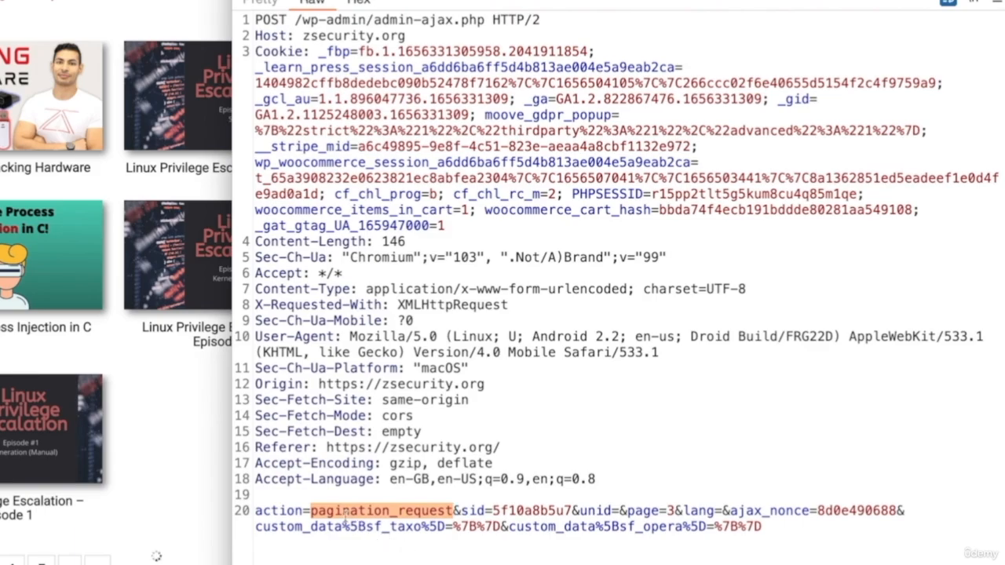
left_click(674, 510)
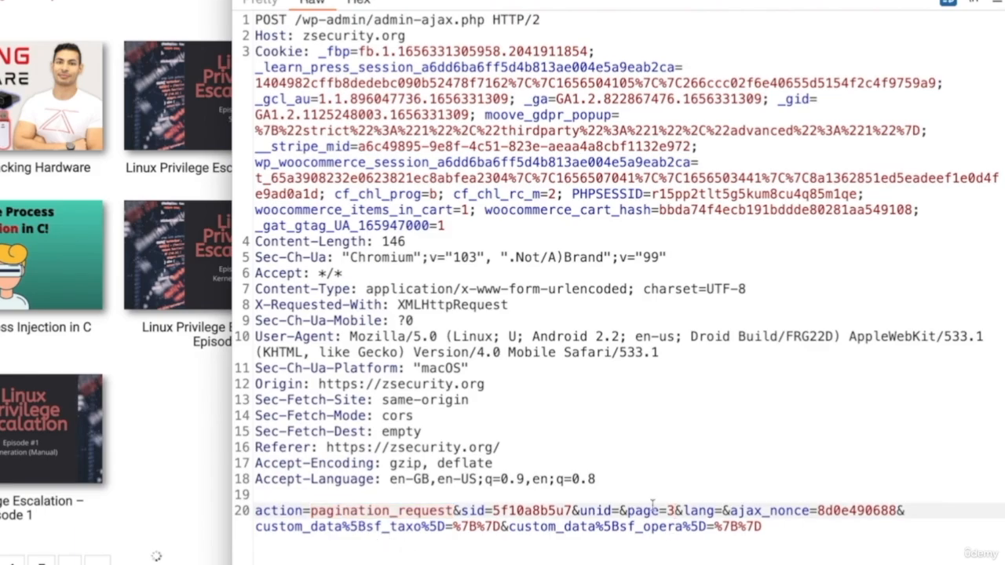
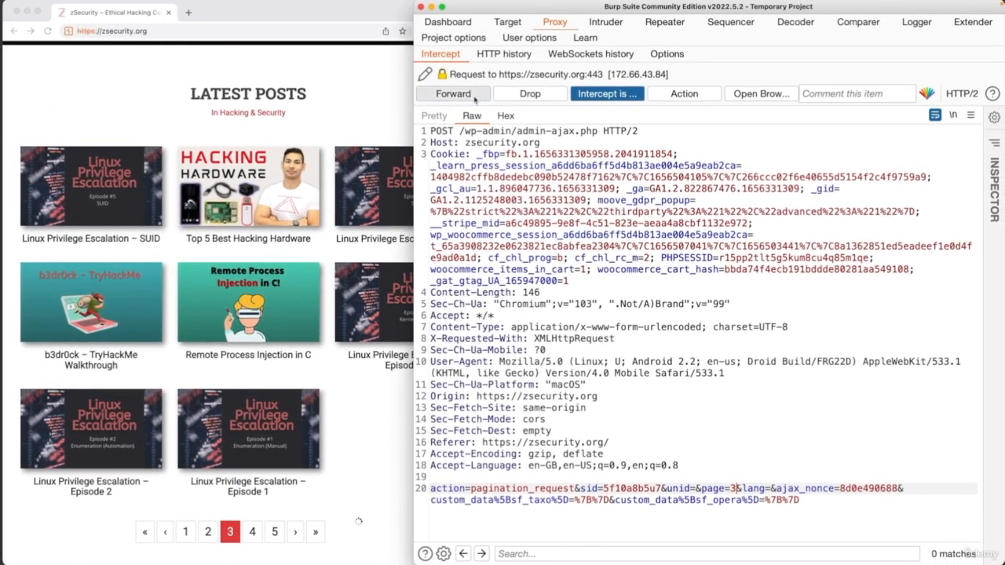
- Forward the held pagination request to the server and turn proxy interception off
left_click(463, 93)
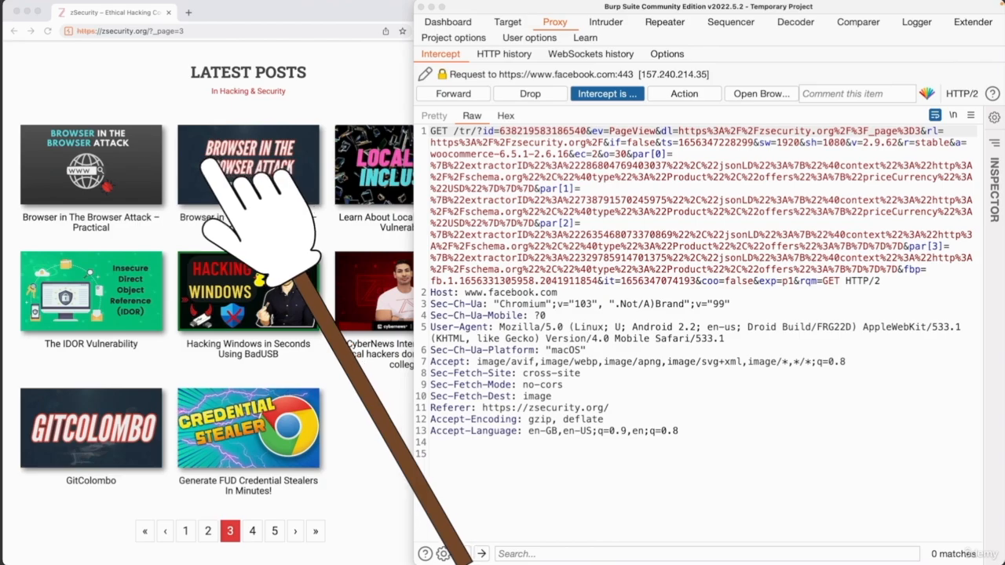
left_click(496, 115)
left_click(606, 93)
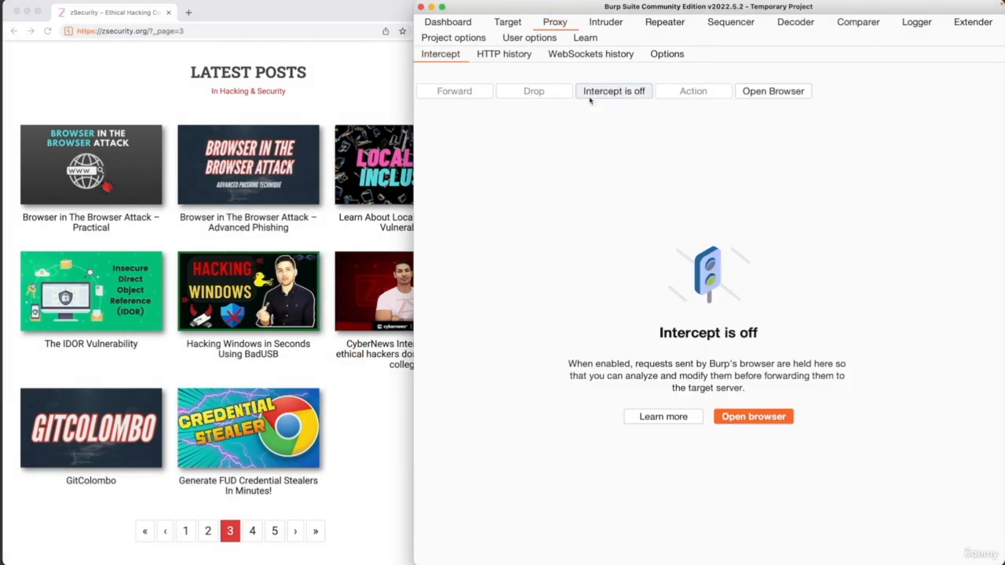
- Go to the zsecurity.org shop in the browser and add The zSecurity Hardware Hacking Bundle to the cart
left_click(343, 118)
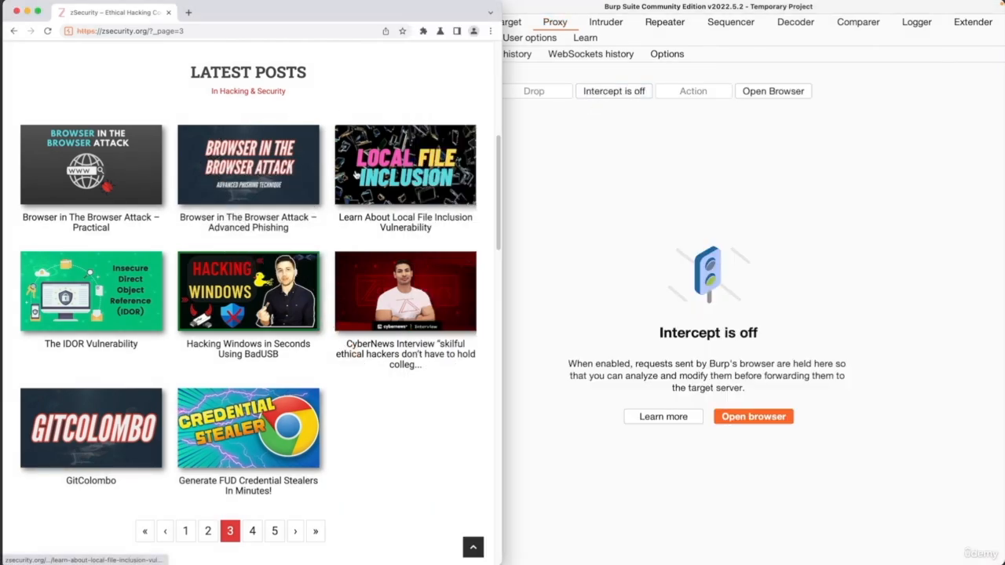
scroll(355, 175, "up", 5)
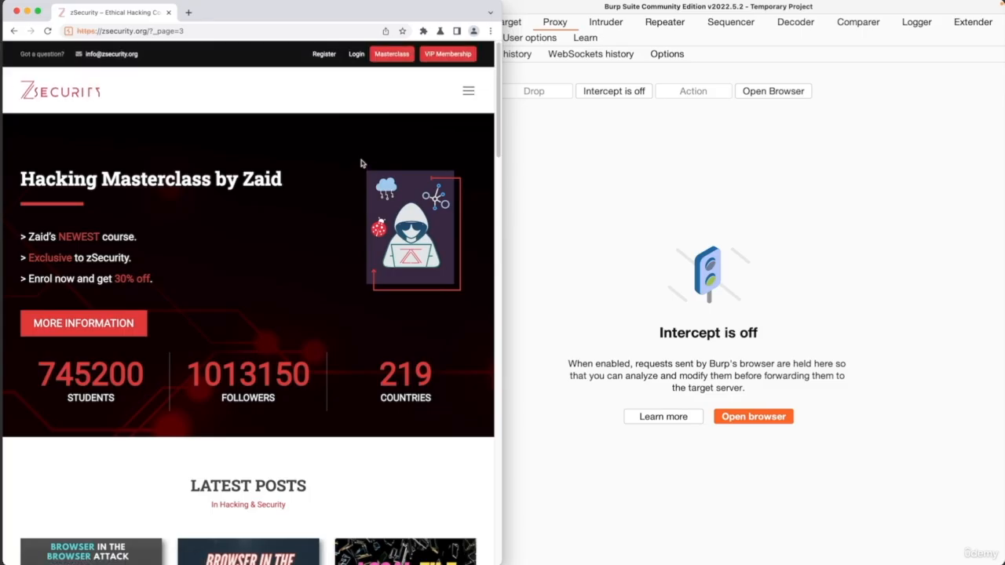
left_click(467, 92)
left_click(349, 131)
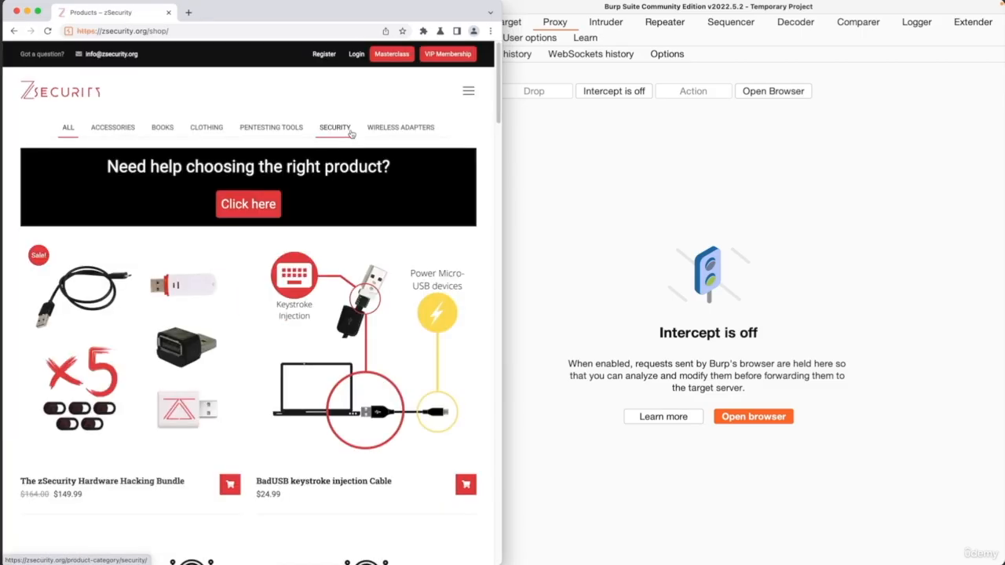
left_click(228, 485)
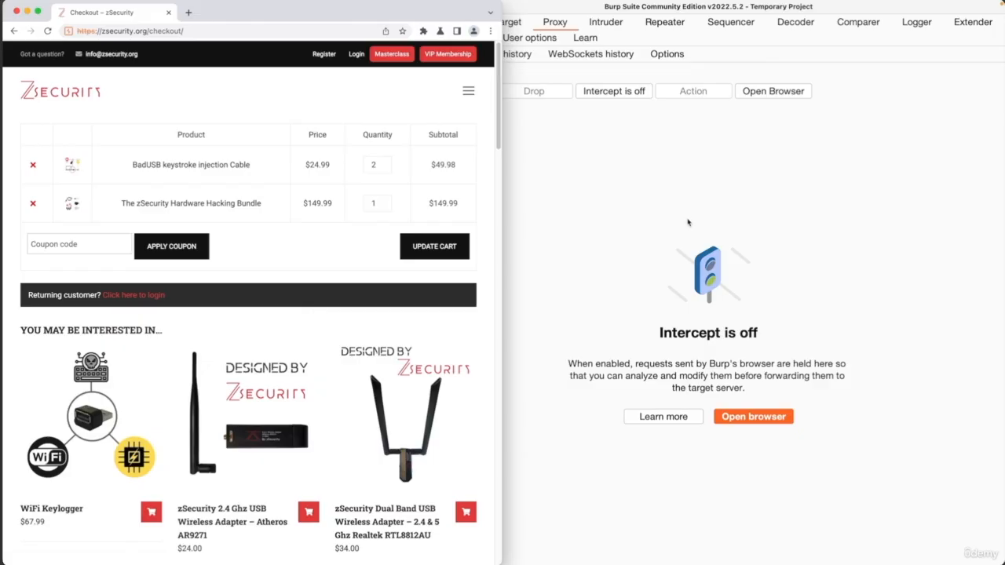
- Turn proxy interception on for the checkout page and forward the unrelated m.stripe.com request
left_click(690, 207)
left_click(639, 93)
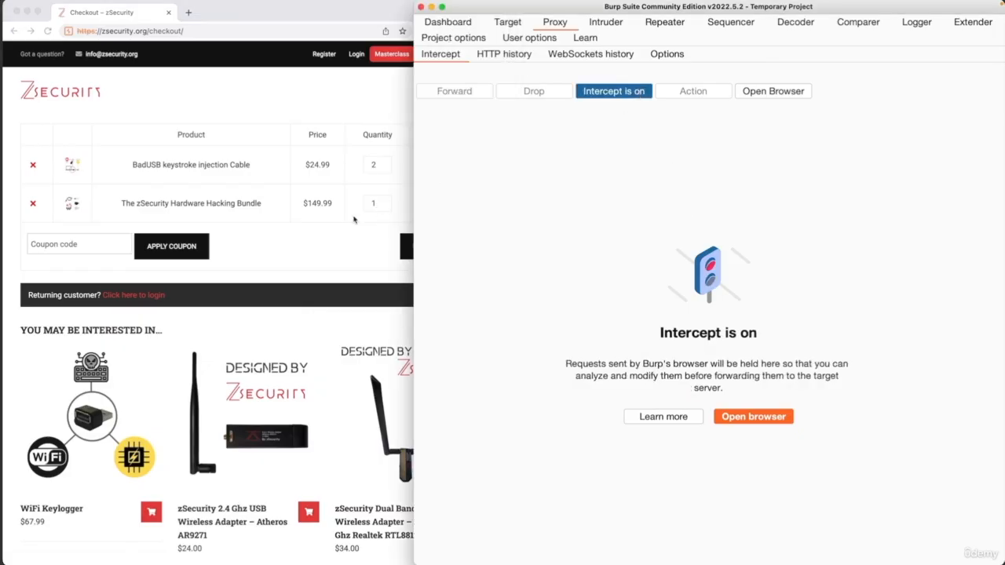
left_click(274, 260)
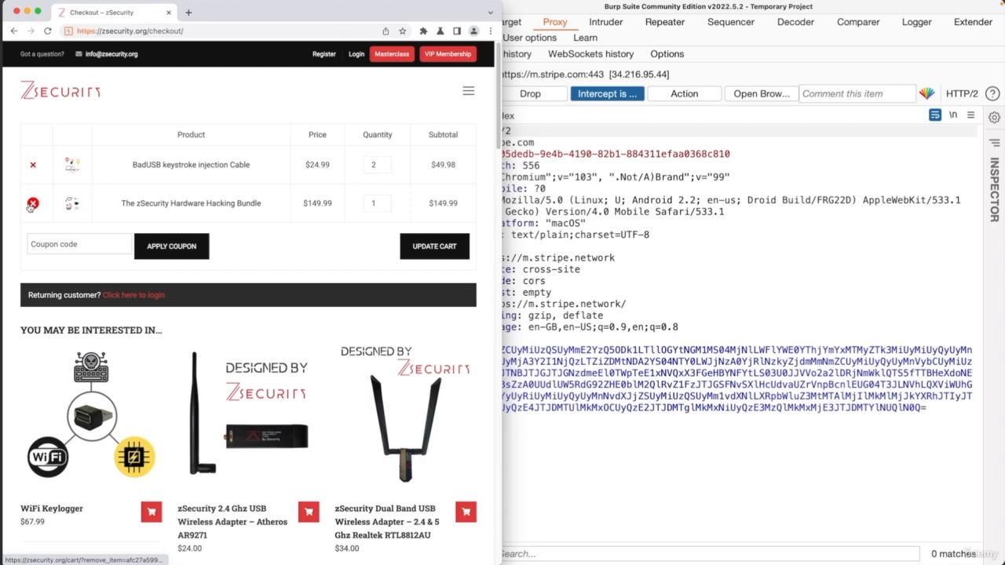
key("F1")
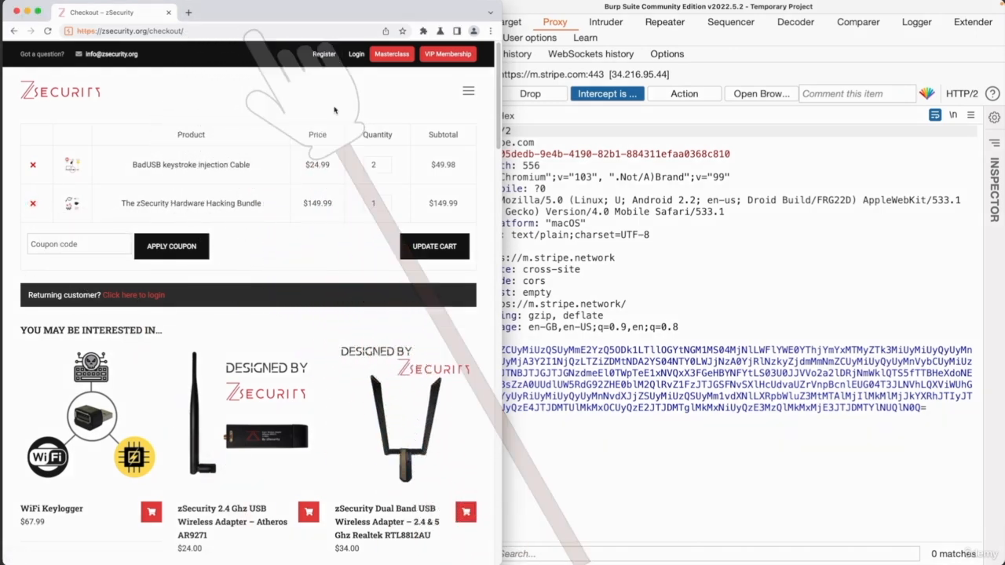
left_click(609, 201)
left_click(484, 100)
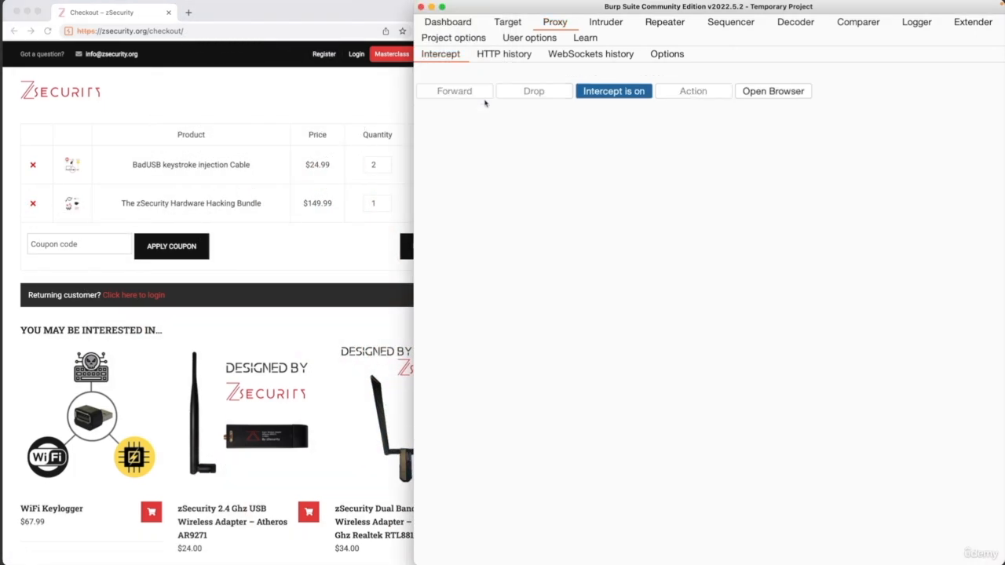
- Remove The zSecurity Hardware Hacking Bundle from the cart and examine the remove_item and _wpnonce parameters in the intercepted GET request's /cart/ URL
left_click(330, 248)
left_click(621, 207)
left_click(323, 270)
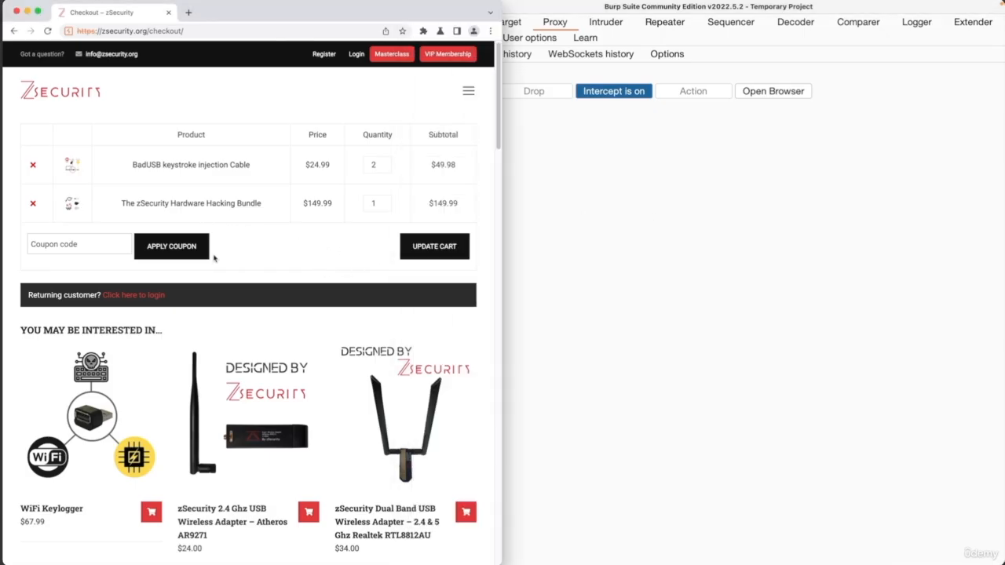
left_click(33, 204)
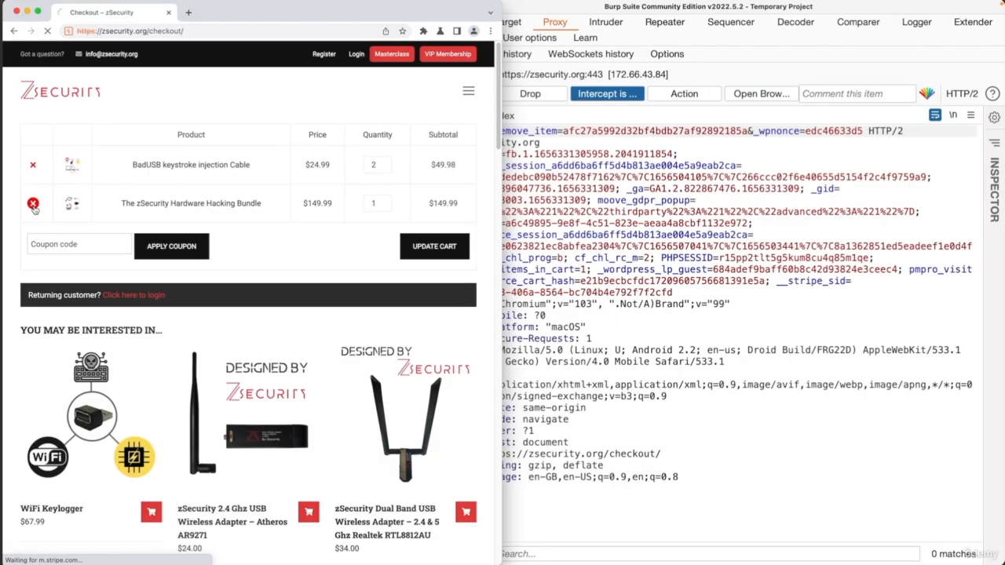
left_click(605, 189)
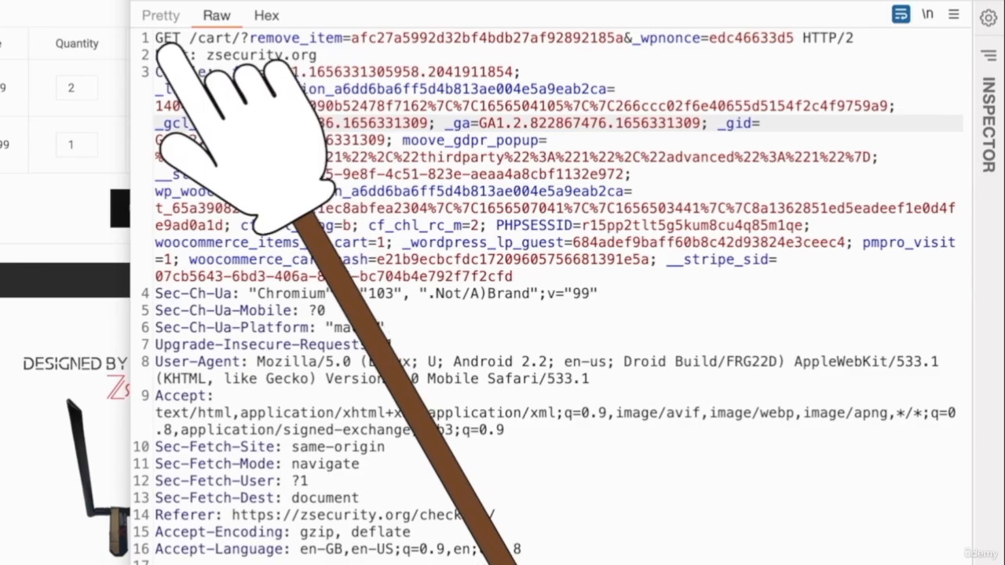
left_click_drag(189, 37, 777, 47)
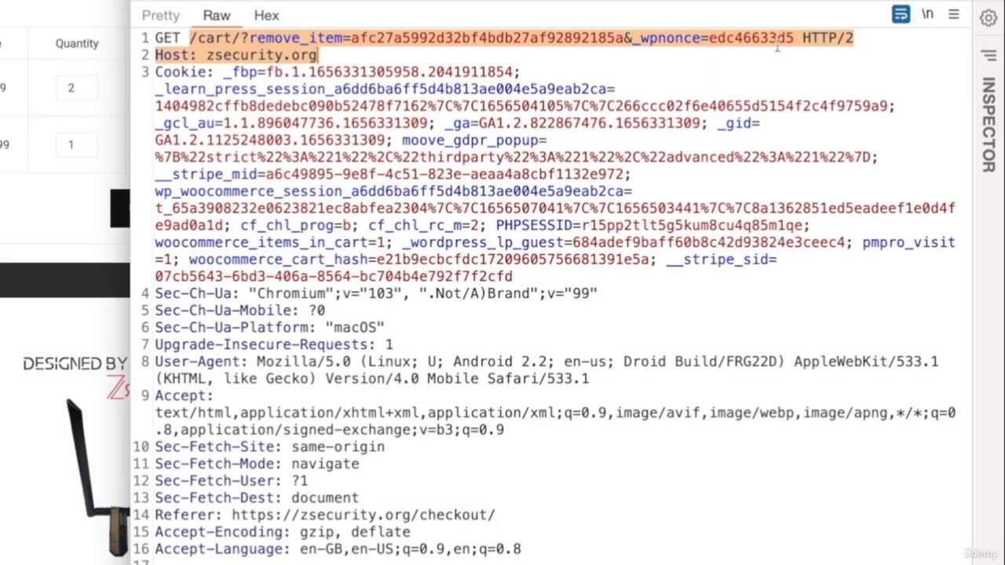
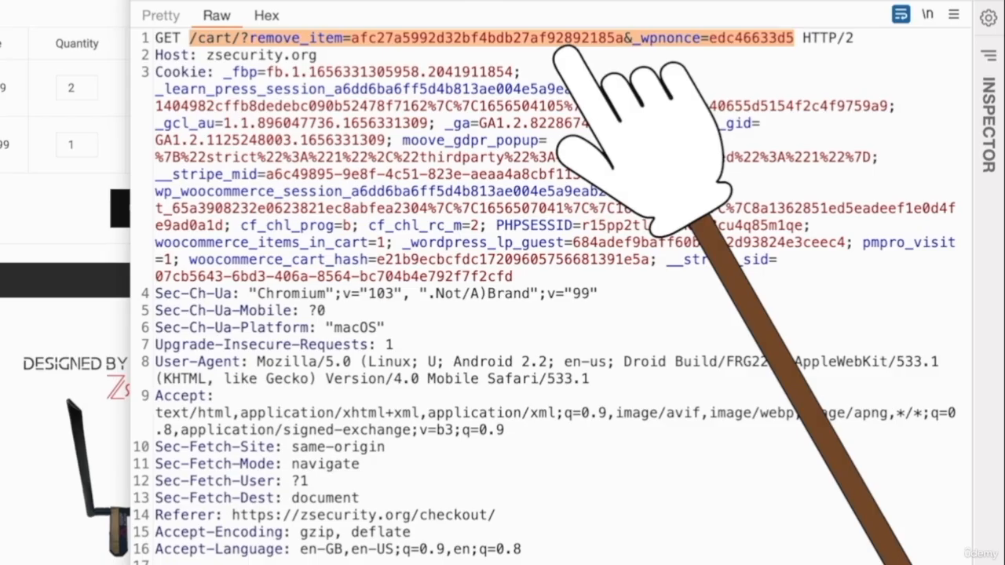
- Point out the ampersand separating the remove_item and _wpnonce parameters in the intercepted GET request's URL
left_click(626, 39)
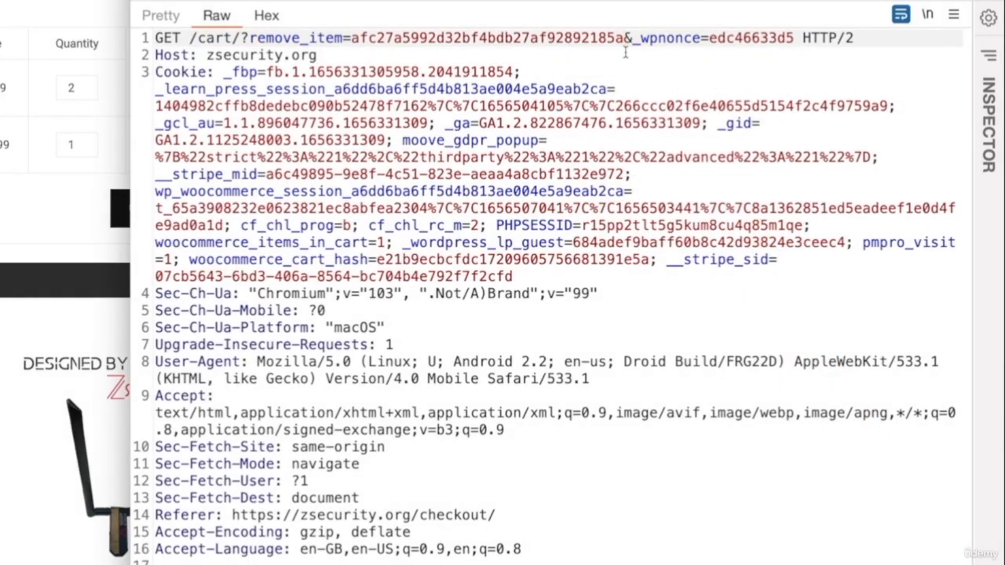
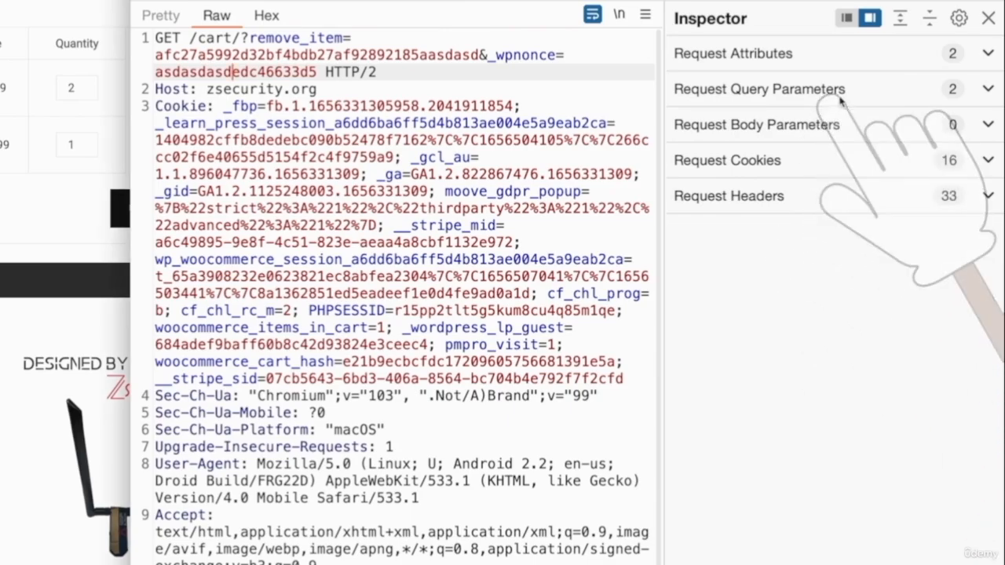
- Expand the intercepted request's attributes and query parameters in the Inspector, and open the remove_item value for editing
left_click(989, 54)
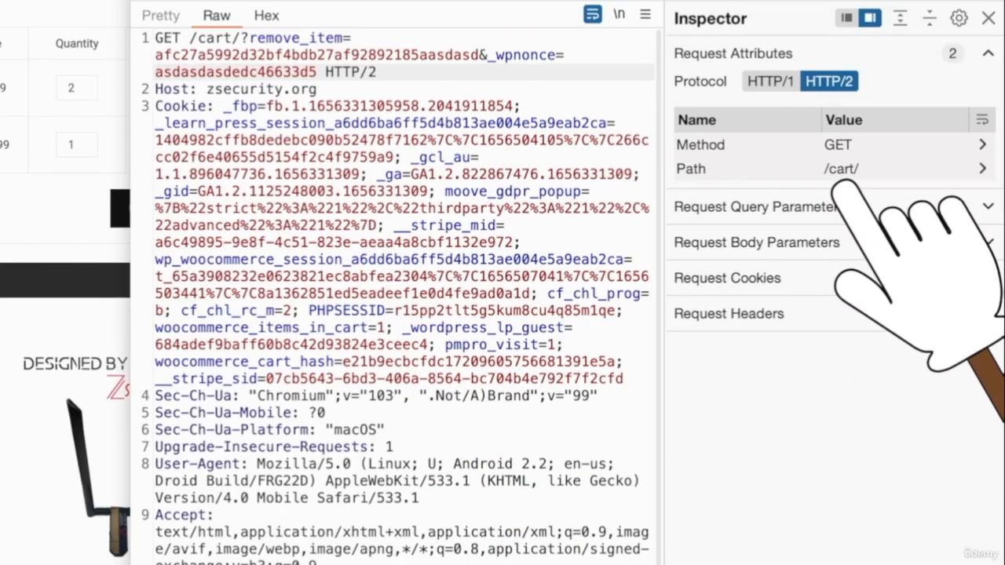
left_click(969, 212)
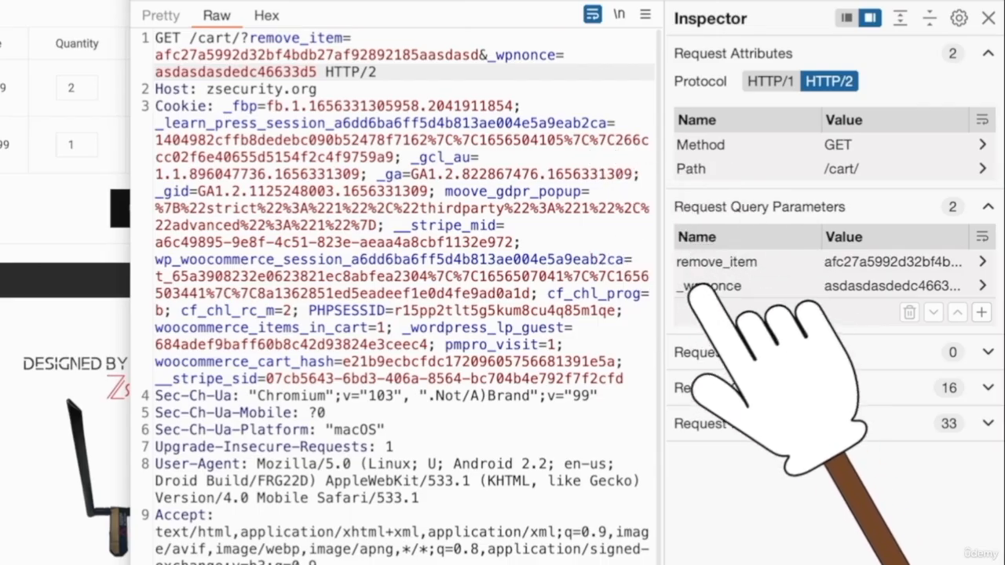
left_click(914, 262)
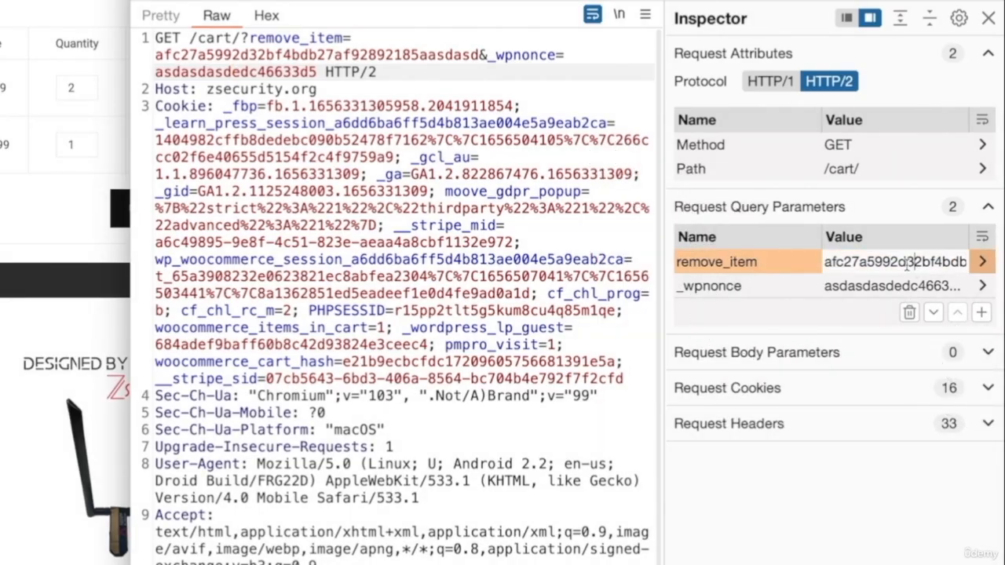
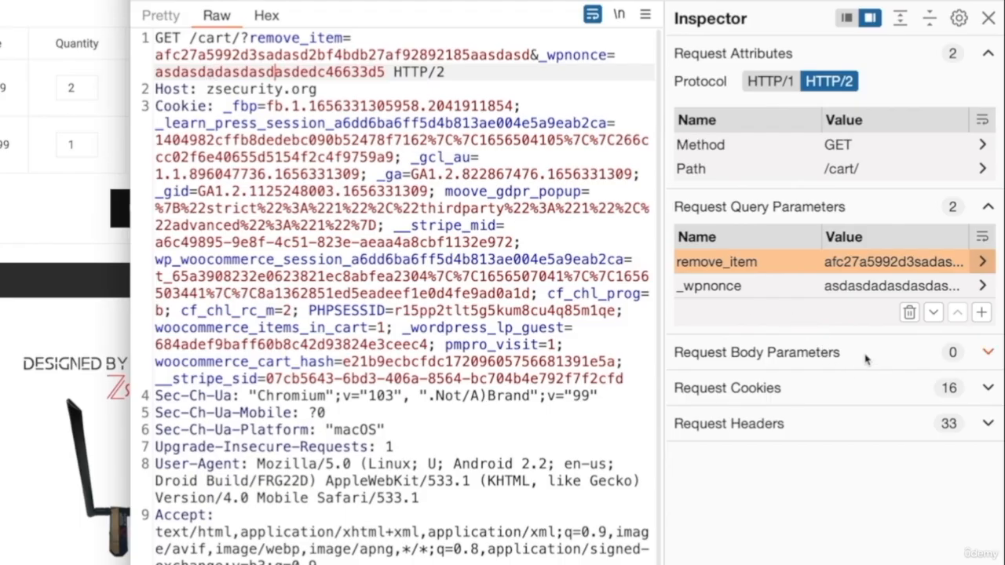
- Expand the intercepted request's body parameters, cookies and headers in the Inspector, and review the listed names and values
left_click(873, 358)
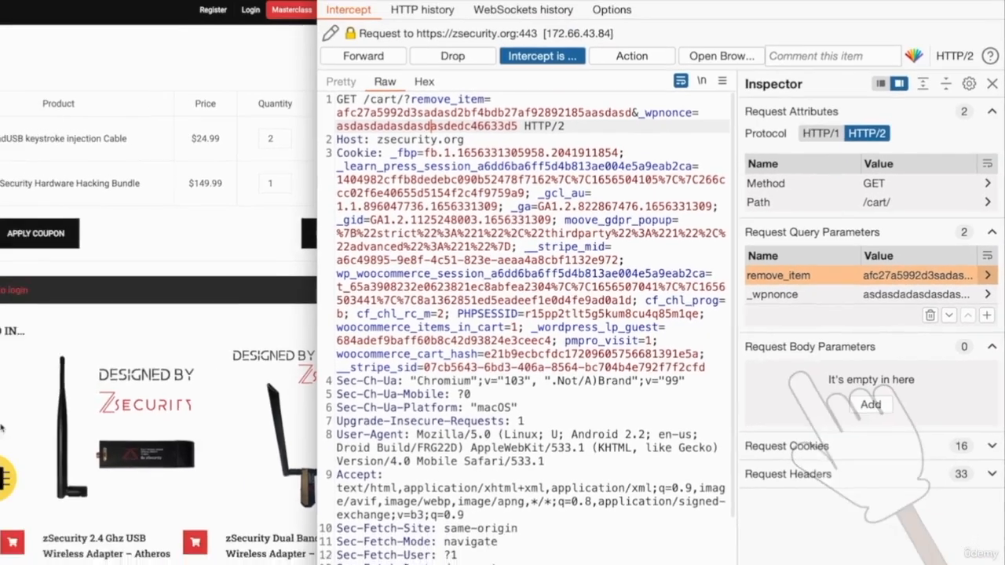
scroll(661, 476, "down", 3)
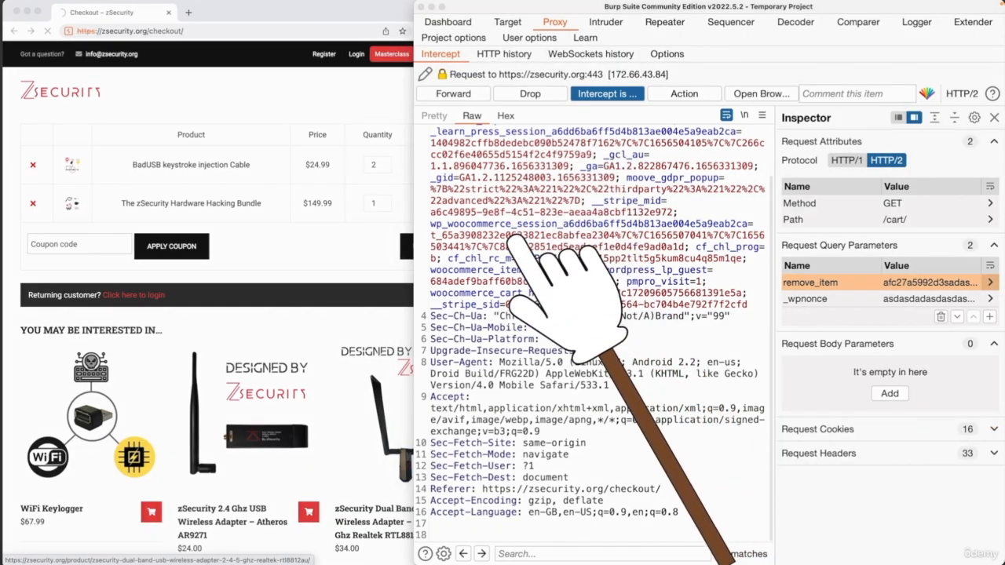
left_click(979, 430)
scroll(957, 461, "down", 4)
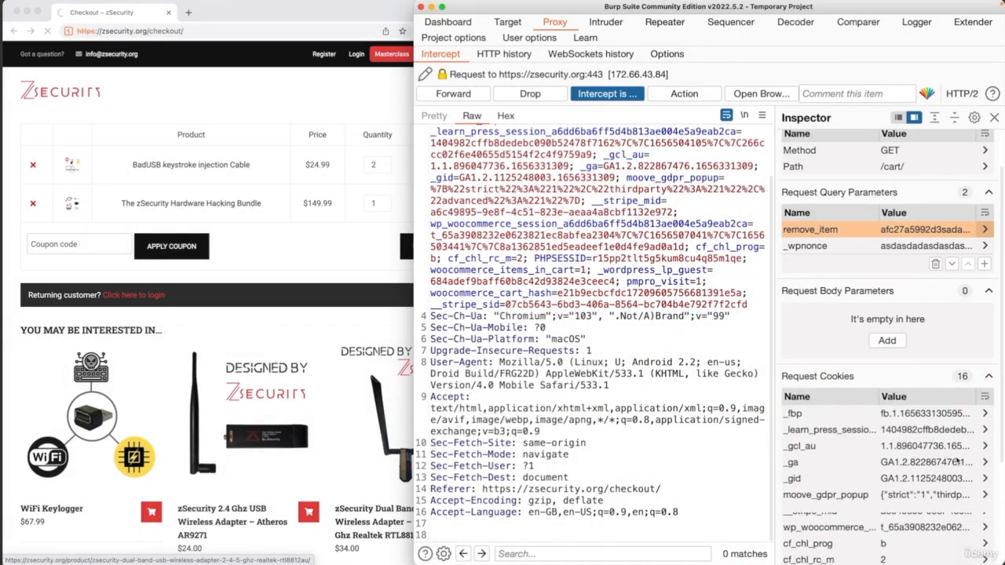
scroll(957, 461, "down", 1)
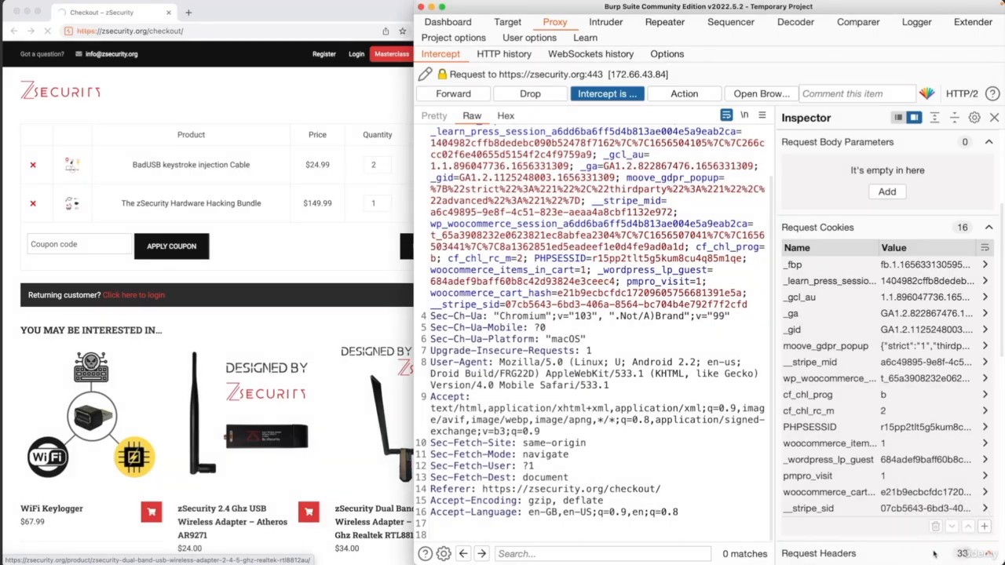
scroll(956, 538, "down", 10)
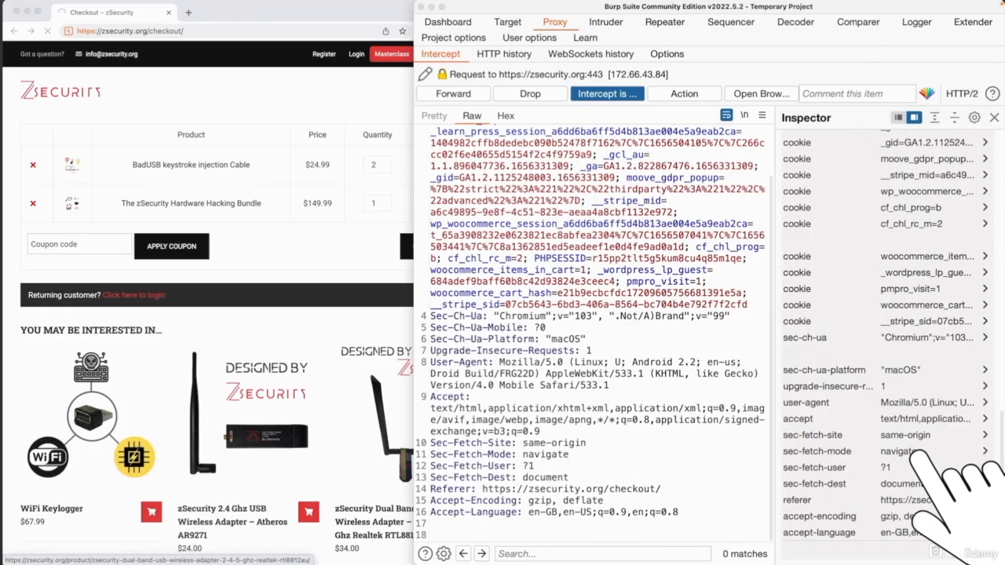
left_click(885, 467)
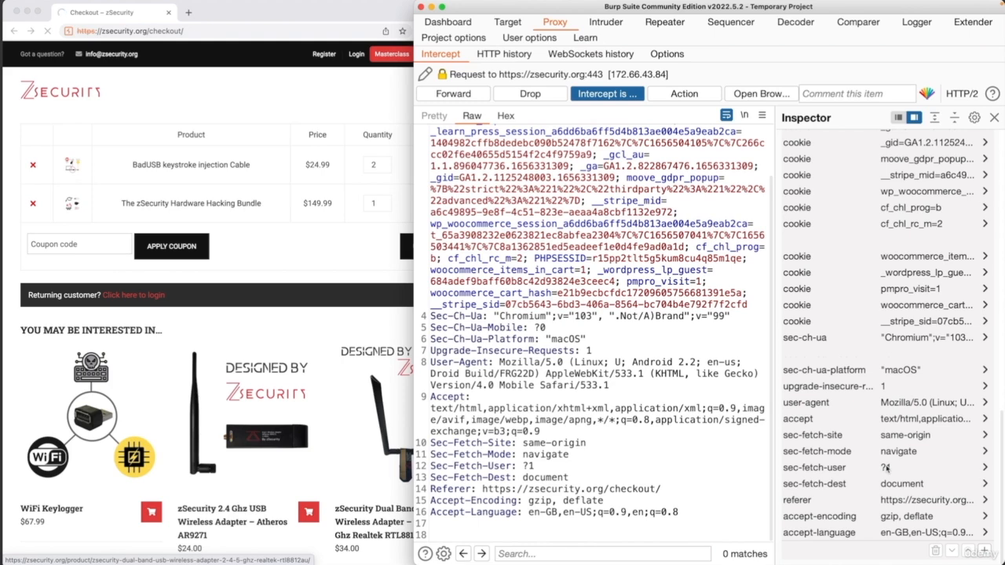